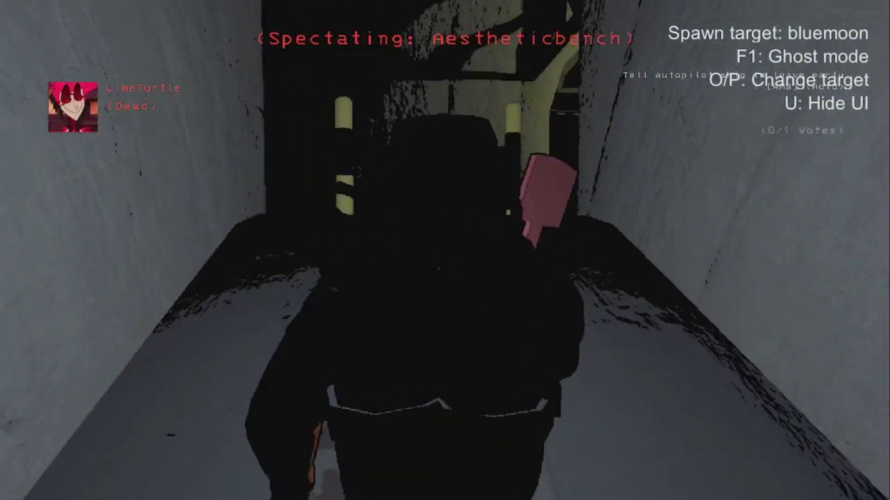
key(F1)
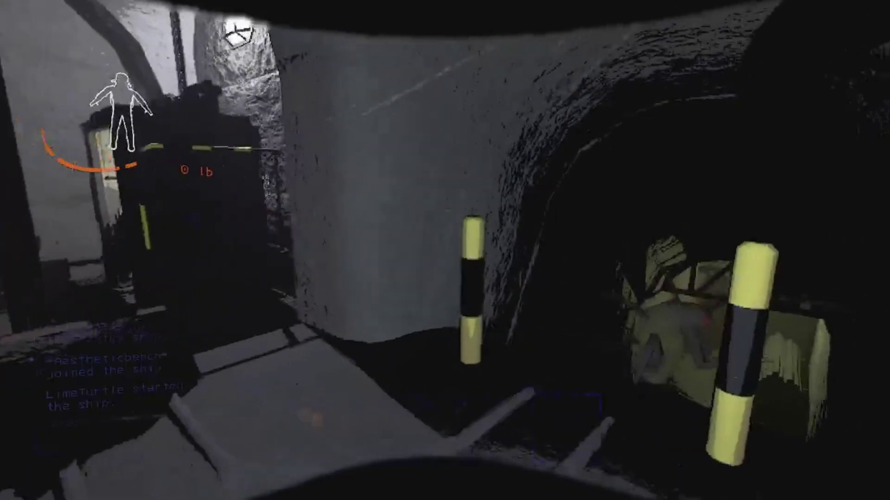
key(w)
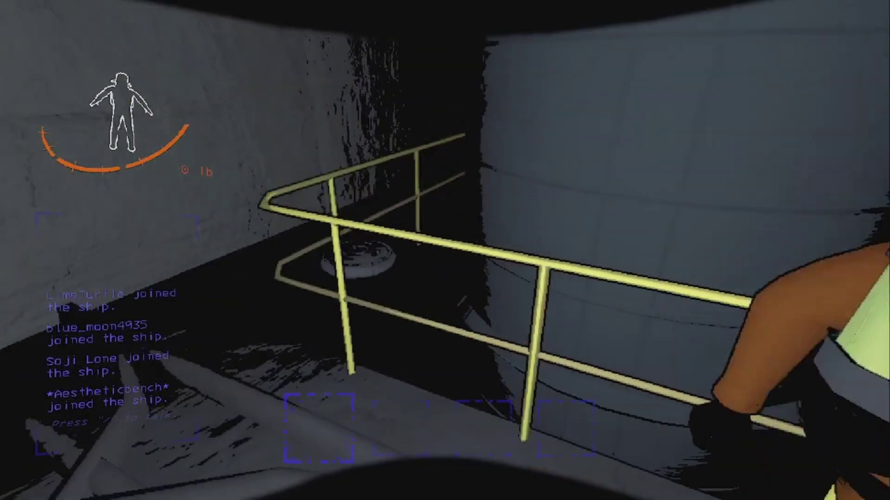
key(w)
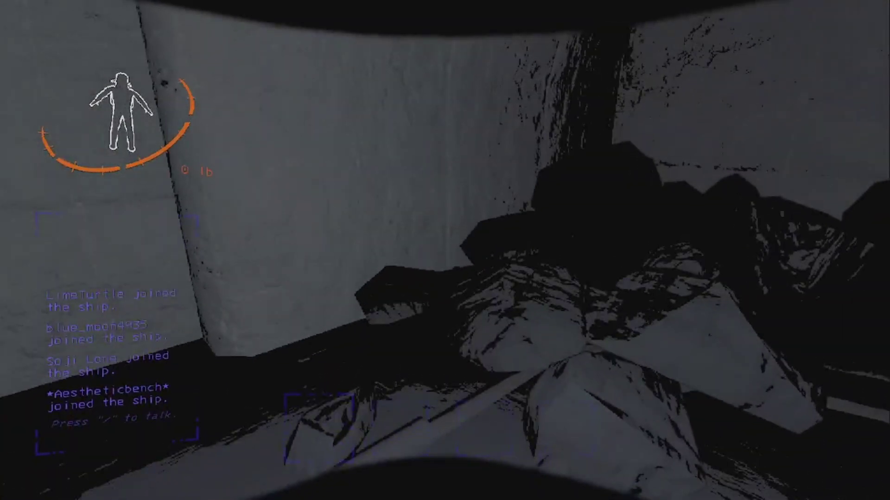
key(w)
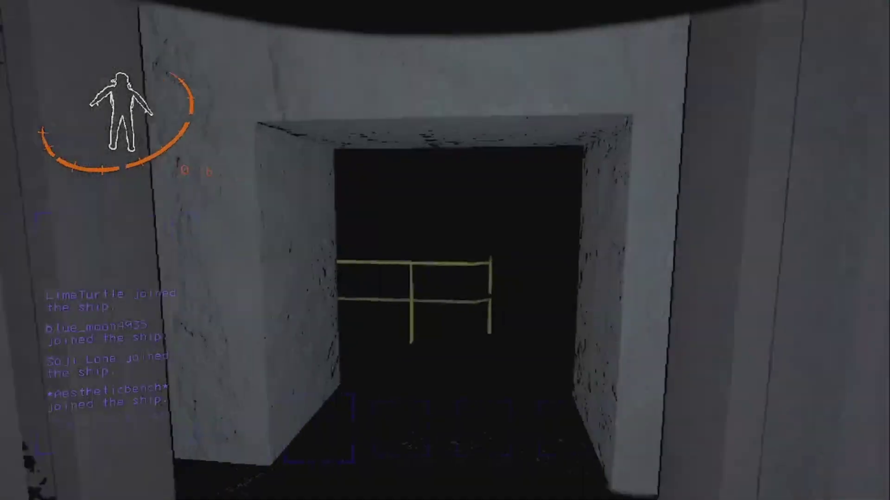
key(w)
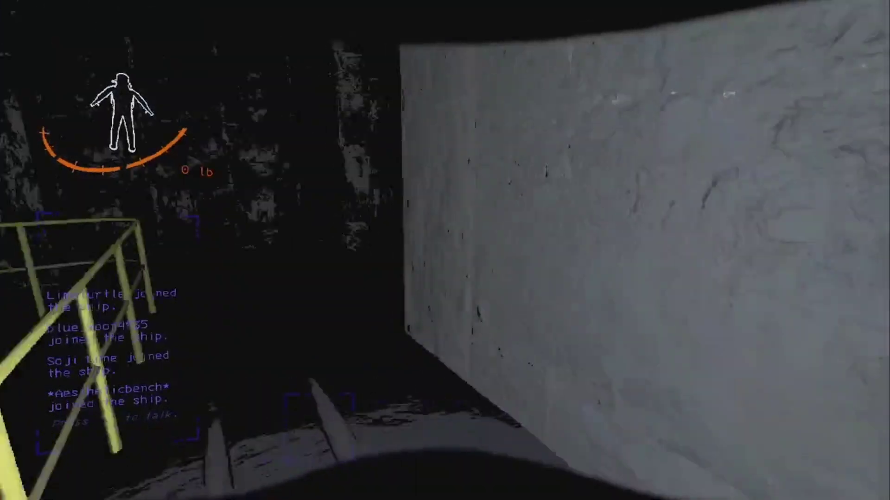